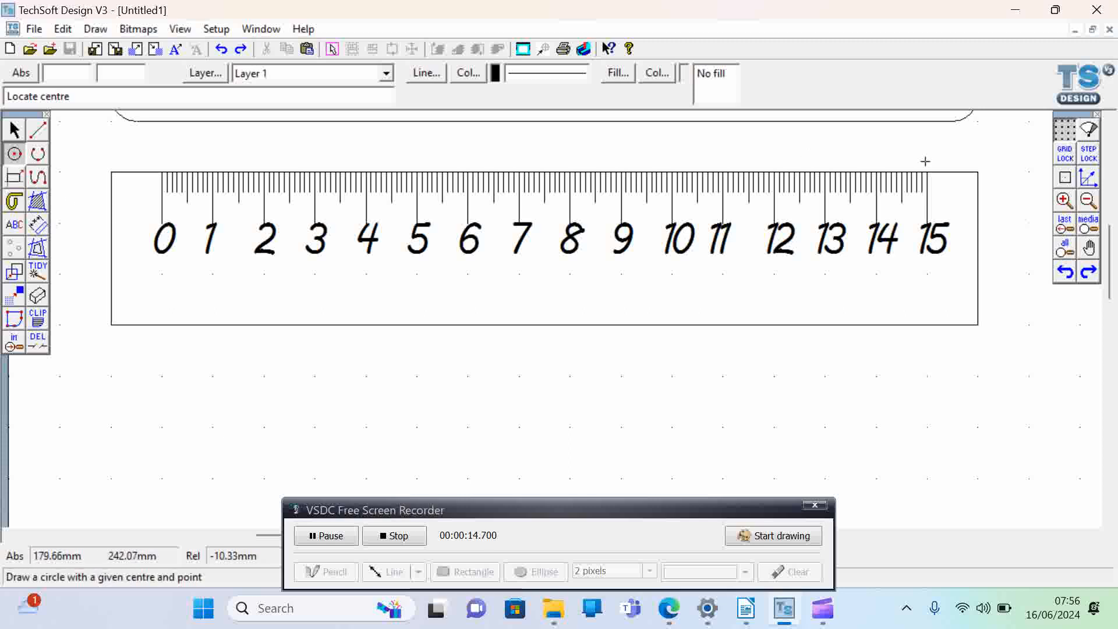
- Turn on Step Lock and draw a circle about 14 mm across, centred on the ruler's left edge near the lower corner
left_click(1089, 155)
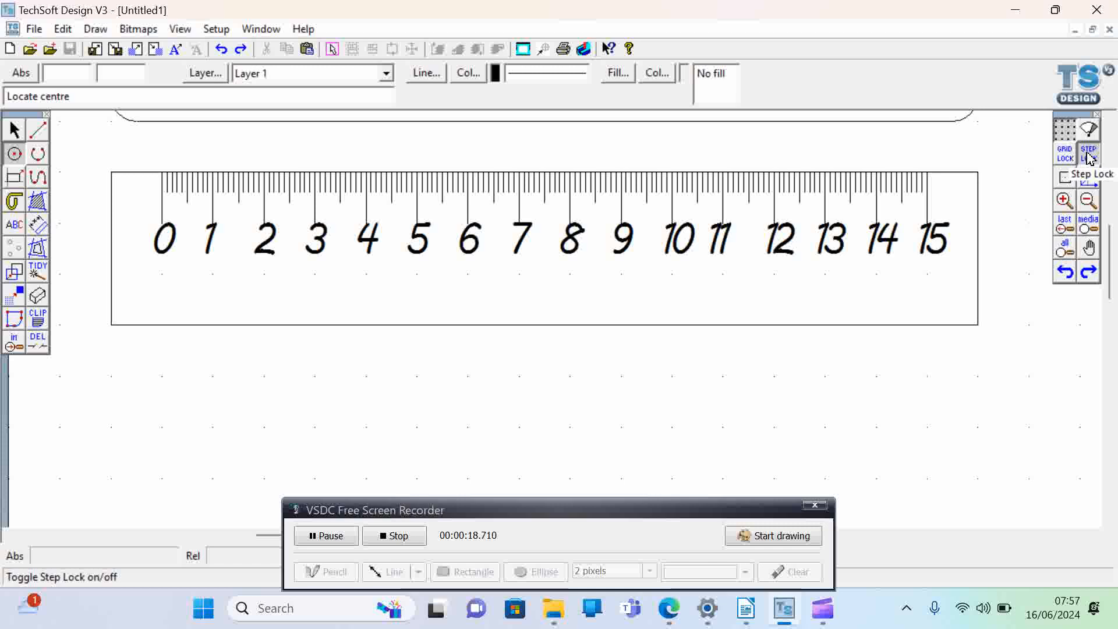
left_click(111, 303)
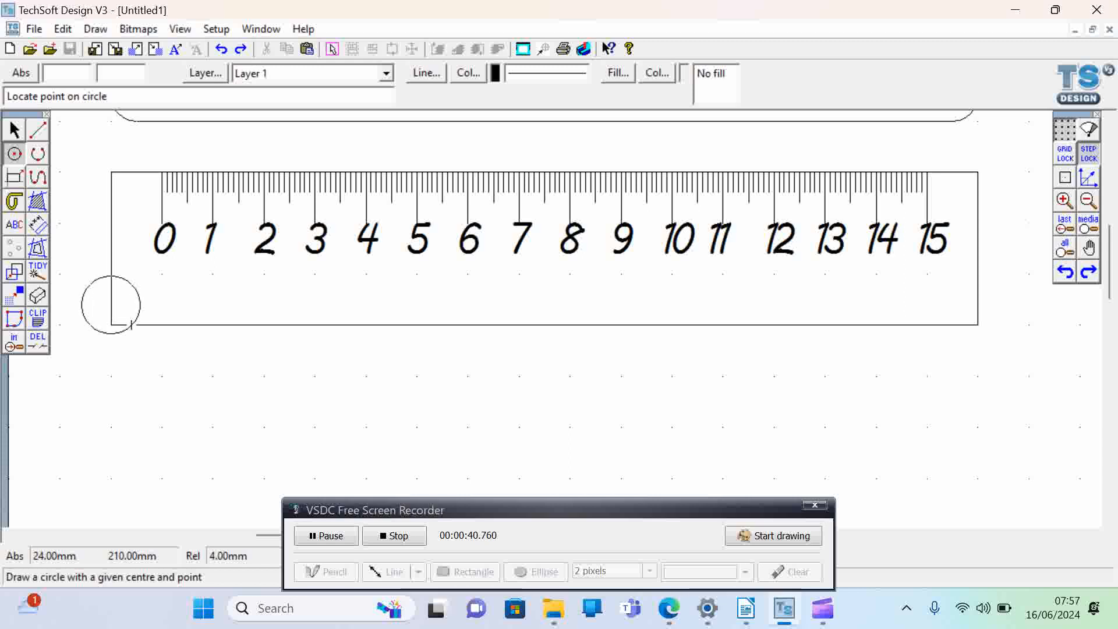
left_click(136, 330)
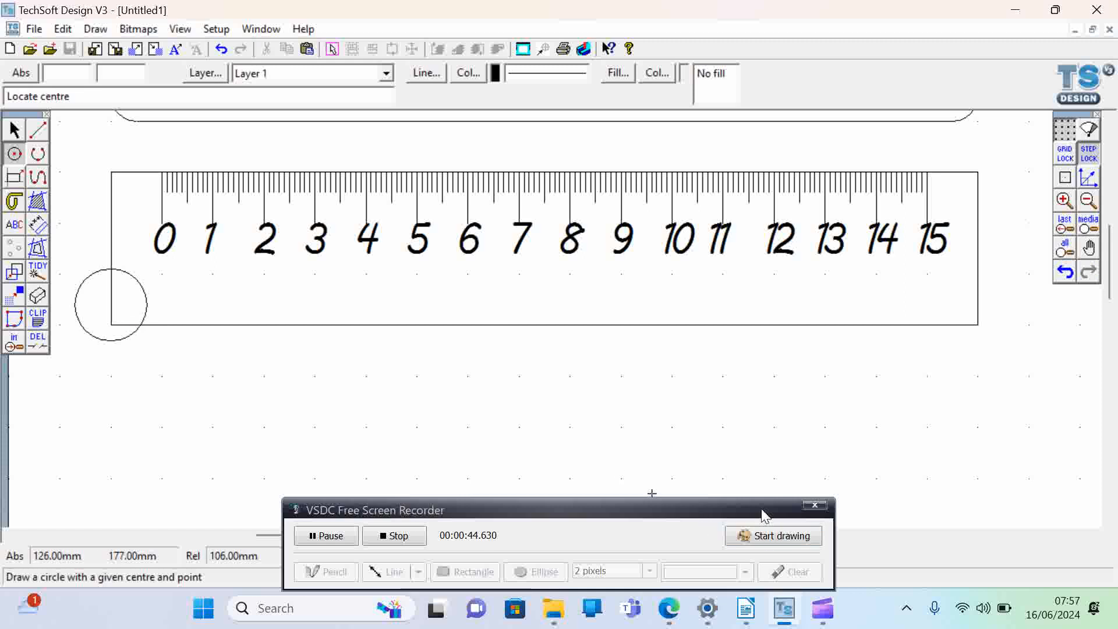
left_click_drag(738, 516, 896, 510)
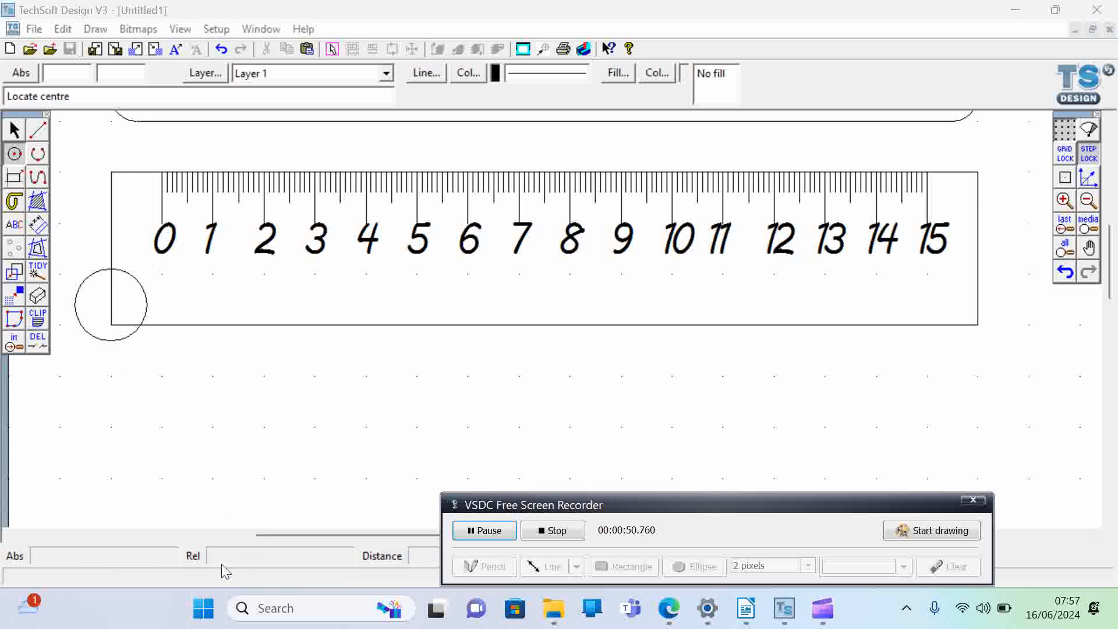
- Move the circle so its centre lies on the ruler's bottom edge and its left side meets the ruler's left edge
left_click(15, 129)
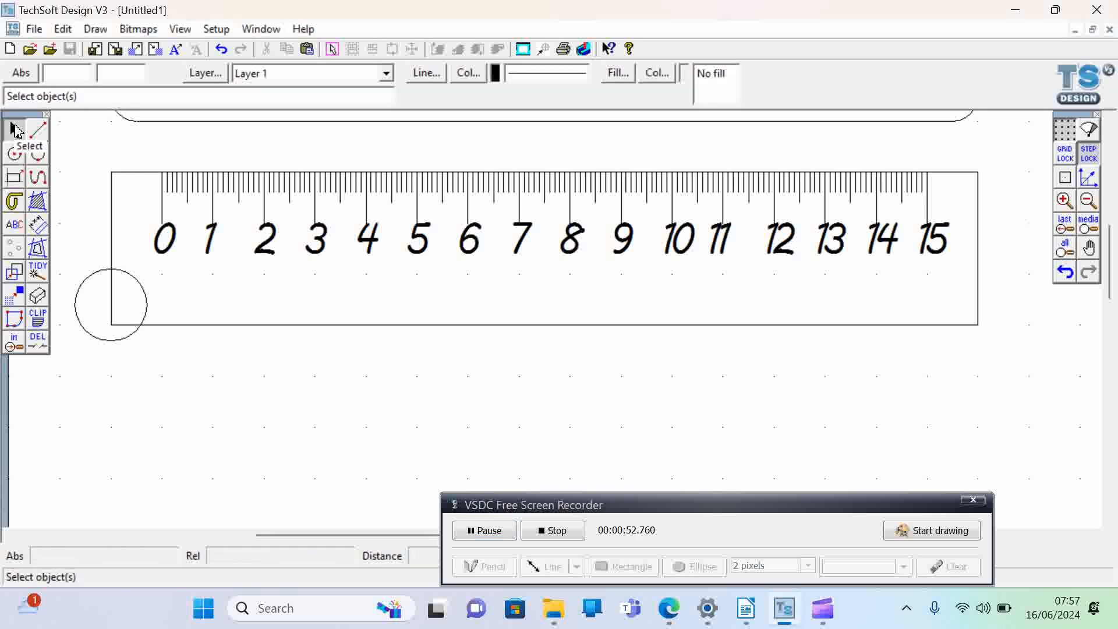
left_click(92, 284)
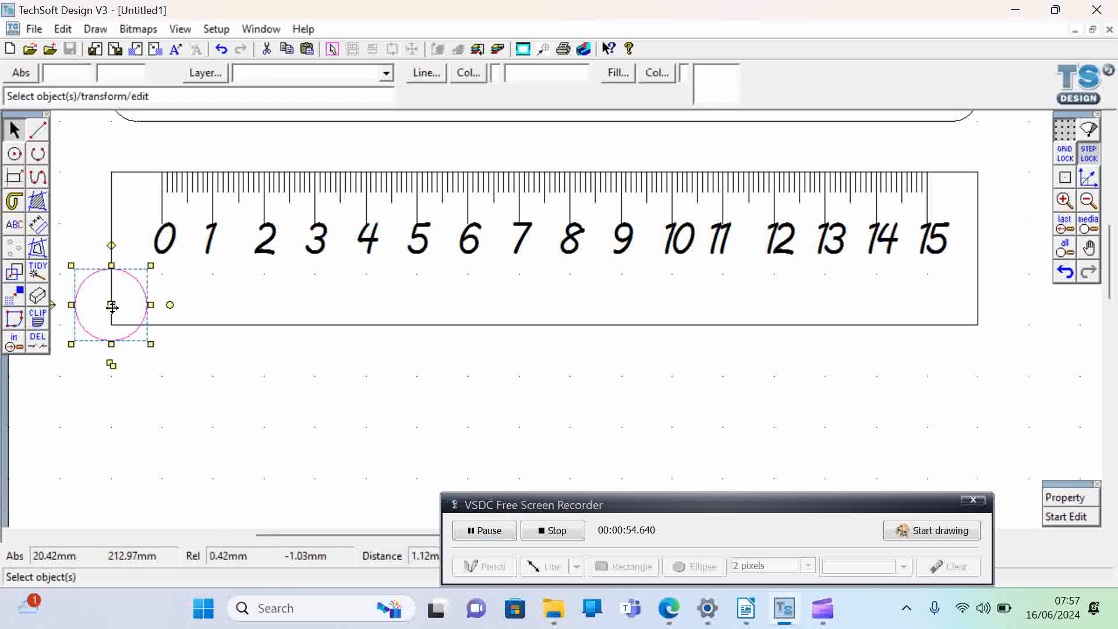
left_click_drag(112, 304, 146, 325)
left_click(145, 318)
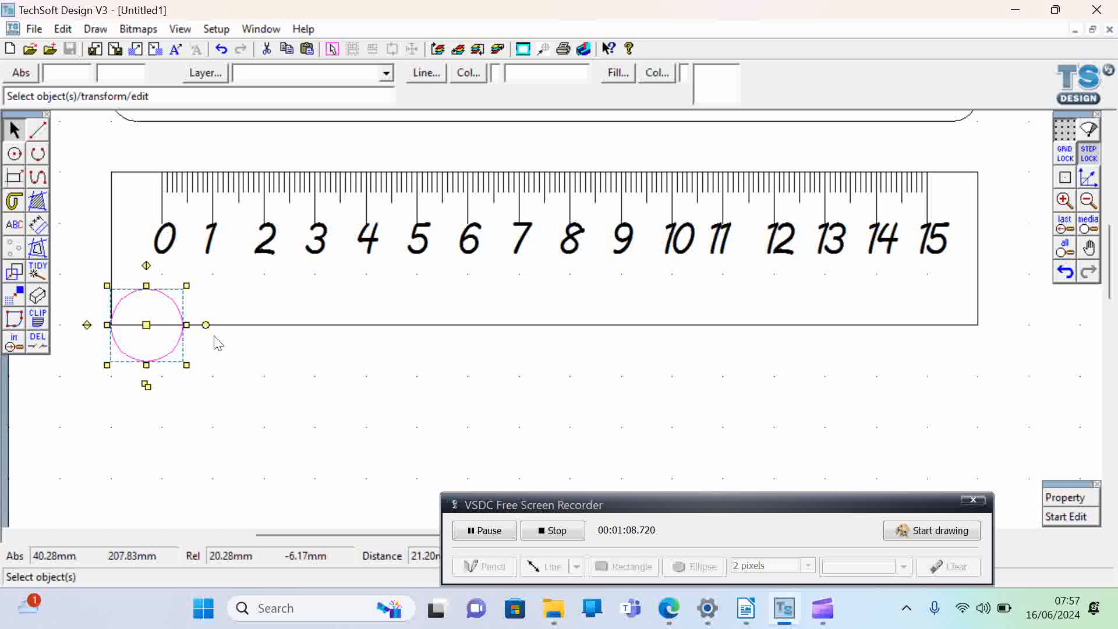
left_click(162, 415)
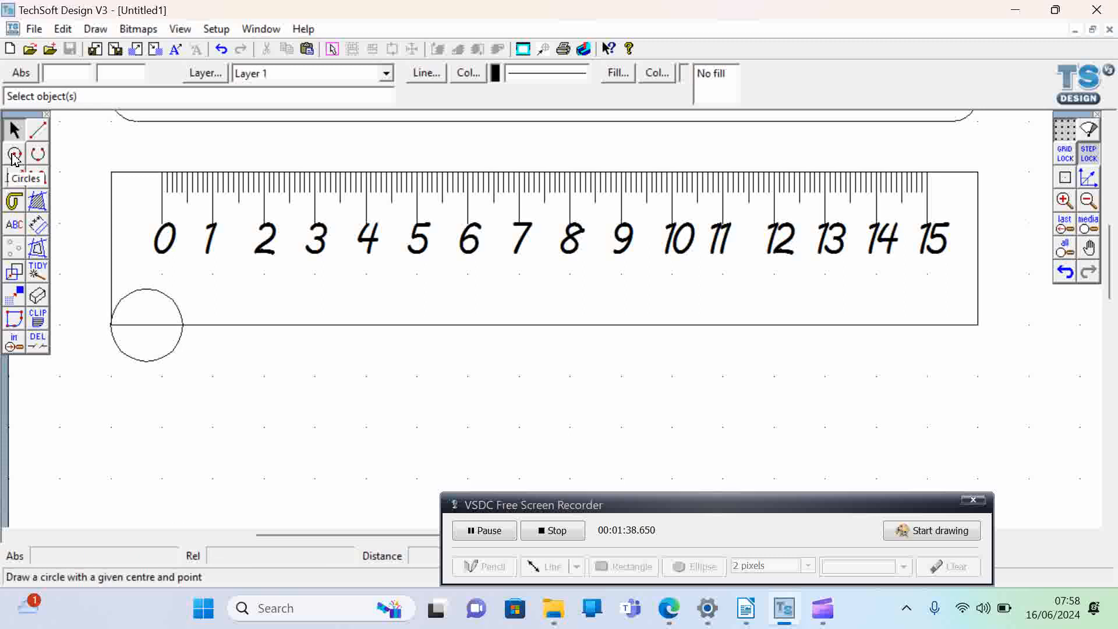
- Duplicate the circle and place the copy directly to its right, touching it on the ruler's bottom edge
left_click(144, 290)
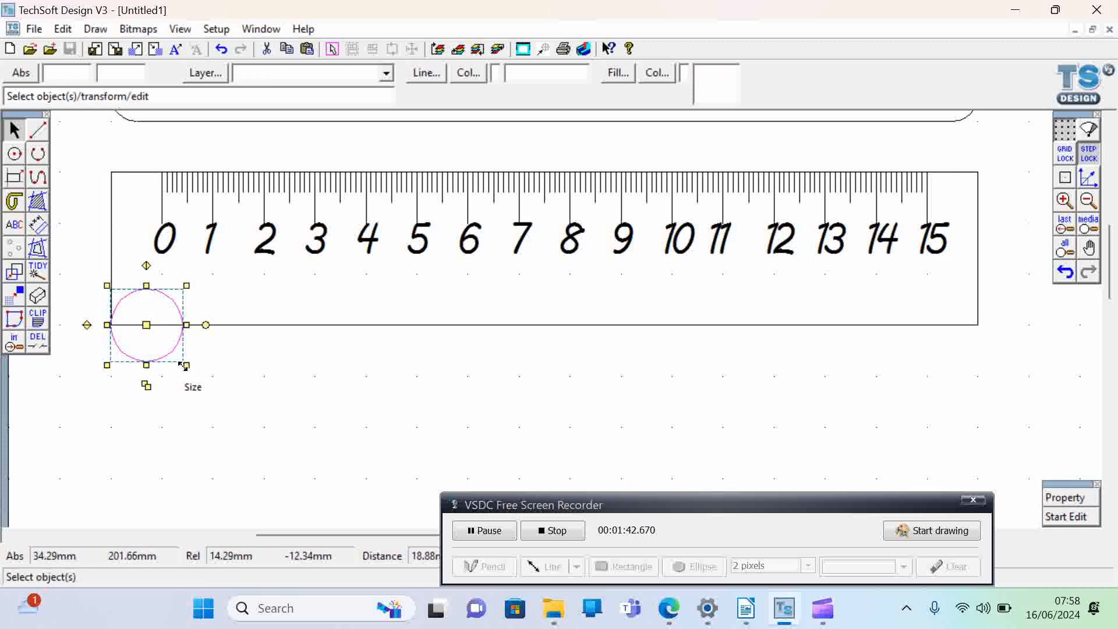
key("ctrl+v")
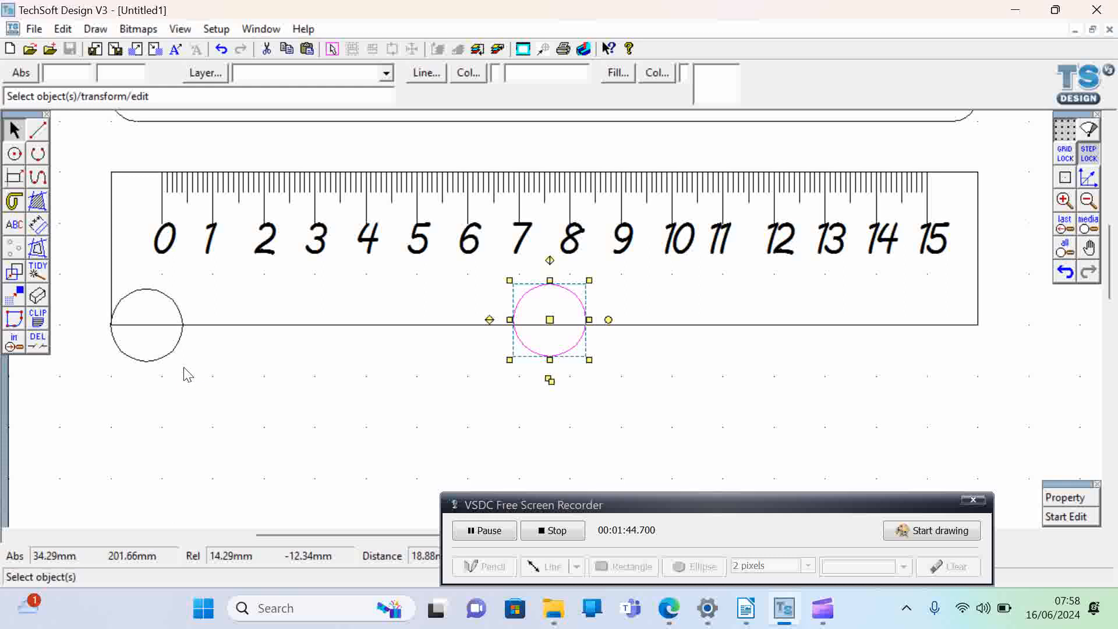
left_click_drag(547, 319, 218, 324)
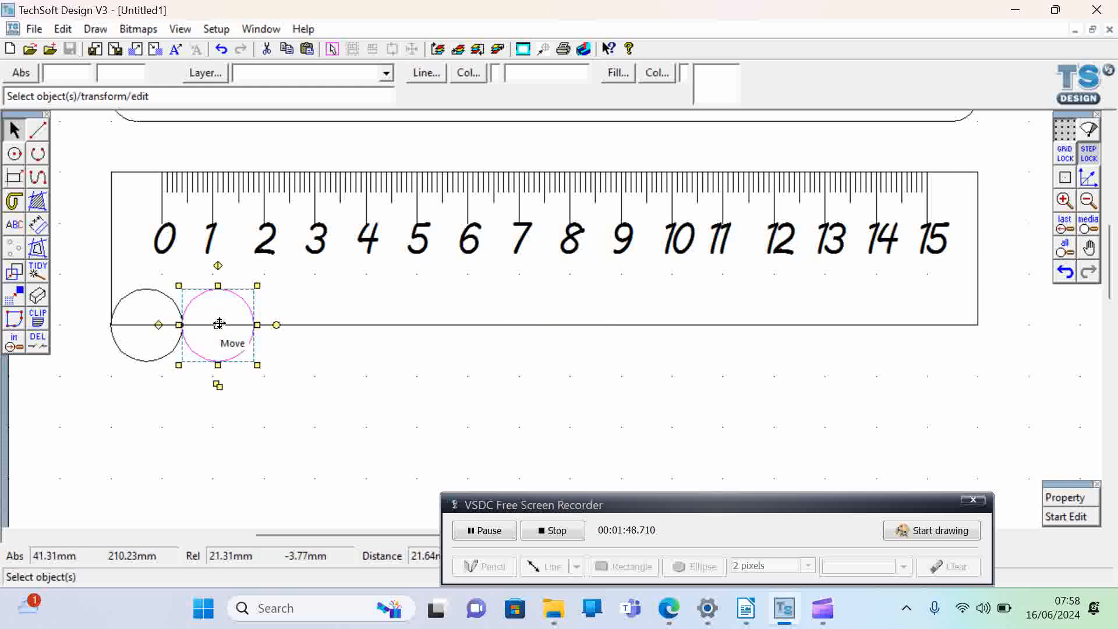
left_click(287, 396)
- Copy both circles together and place the pair next to them to make a row of four
left_click(14, 176)
left_click_drag(280, 378, 90, 285)
key("ctrl+c")
key("ctrl+v")
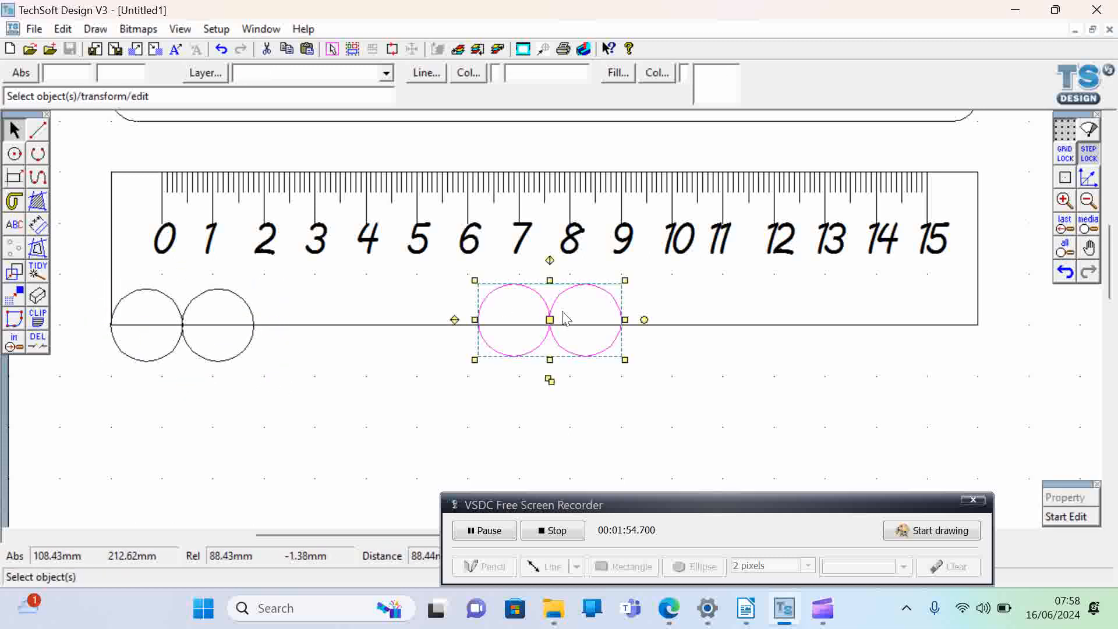
left_click_drag(550, 320, 325, 326)
left_click(244, 401)
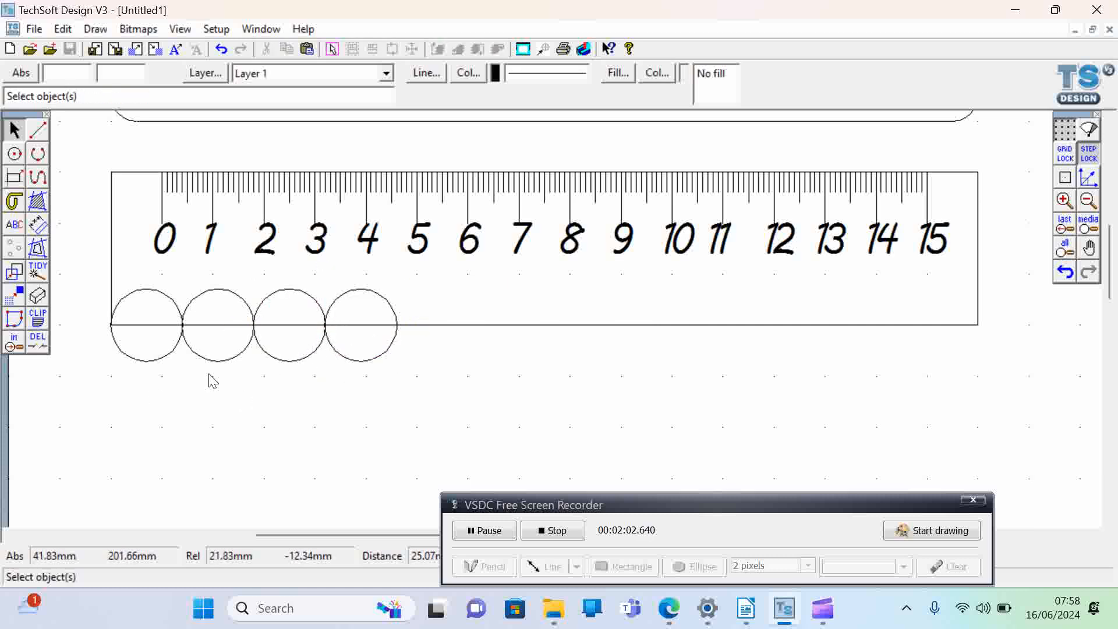
- Copy the row of four circles and place the copy at its right end to make eight
left_click_drag(401, 364, 103, 282)
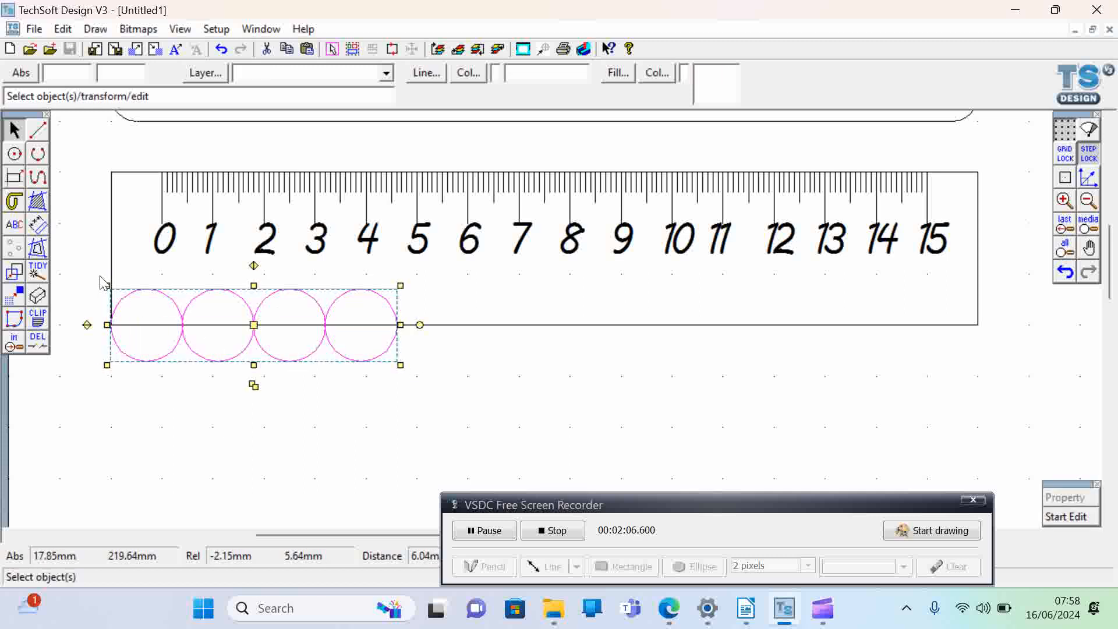
key("ctrl+c")
key("ctrl+v")
left_click_drag(549, 320, 543, 326)
left_click(476, 404)
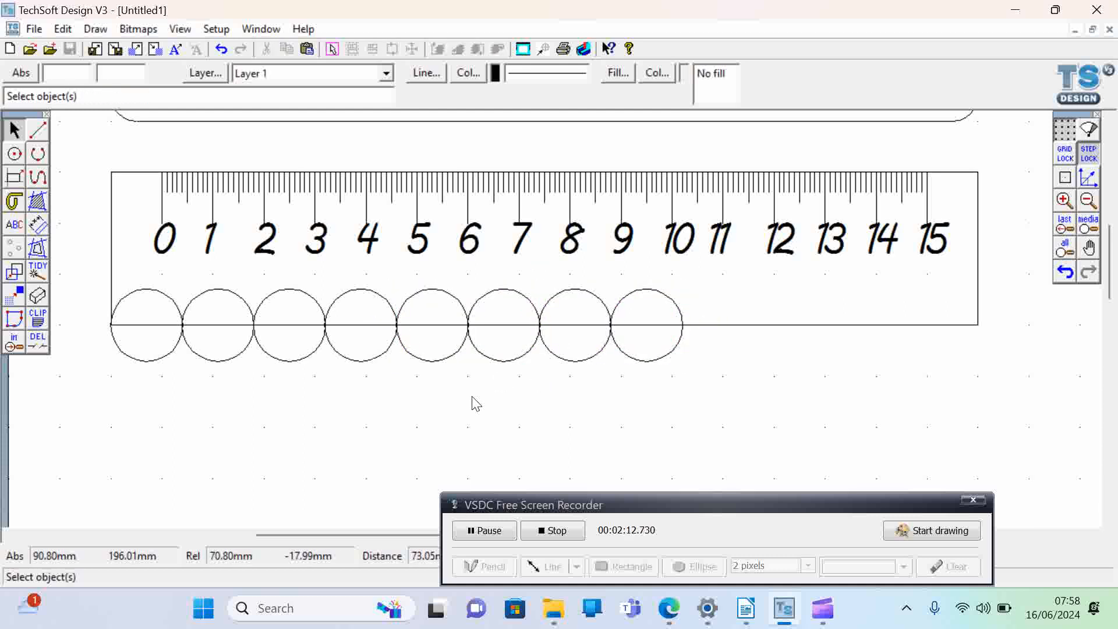
- Paste another set of four circles and place it at the end of the row, making twelve along the bottom edge
key("ctrl+v")
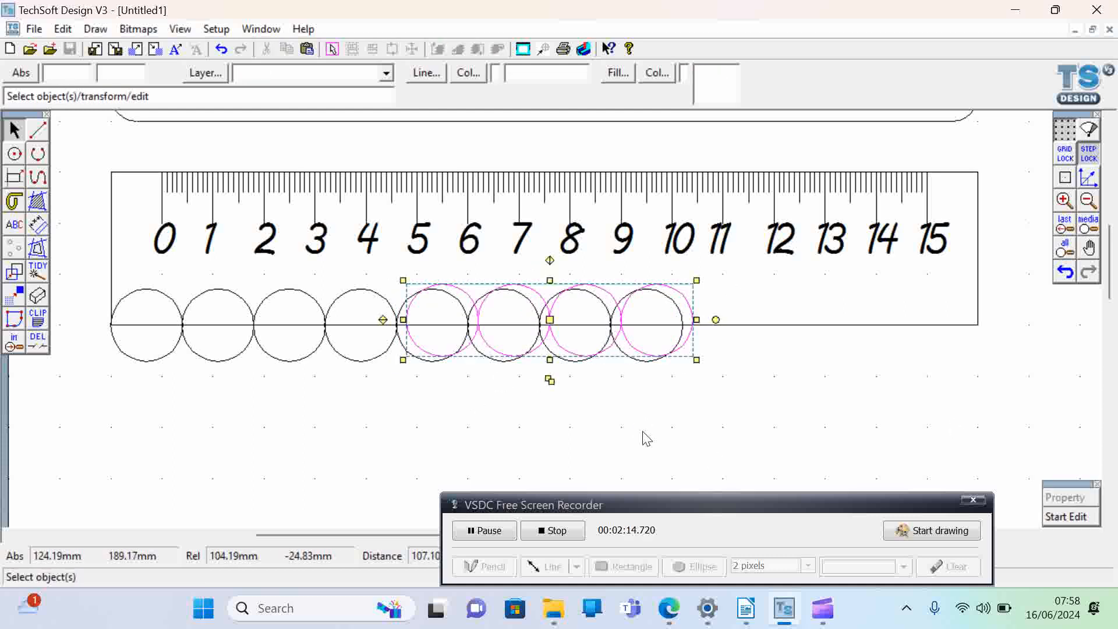
left_click_drag(549, 317, 824, 320)
left_click(824, 320)
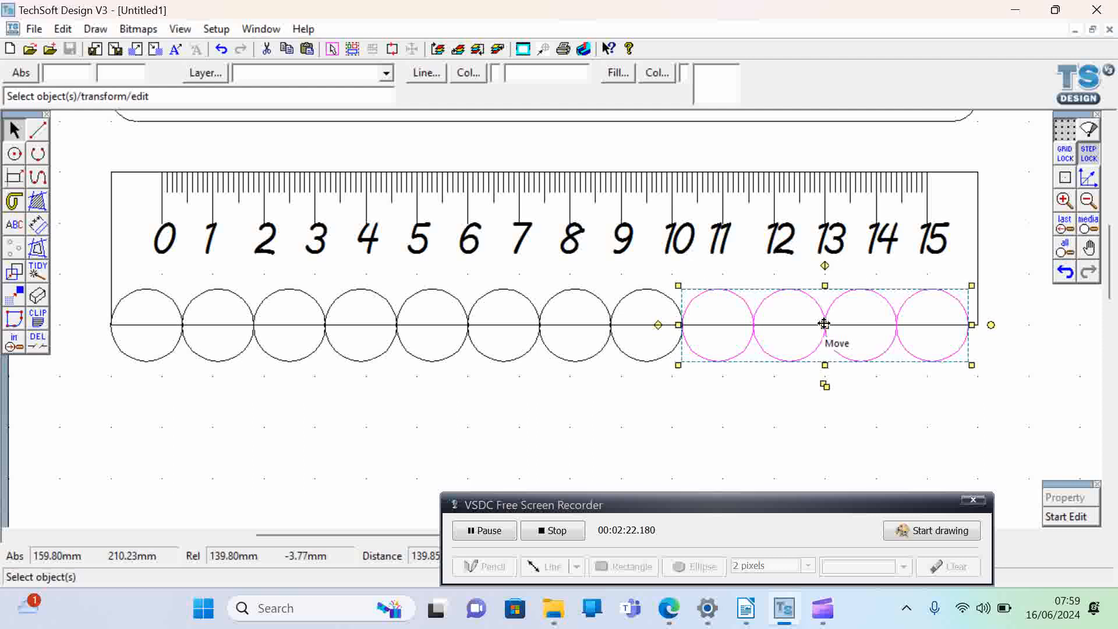
left_click(853, 402)
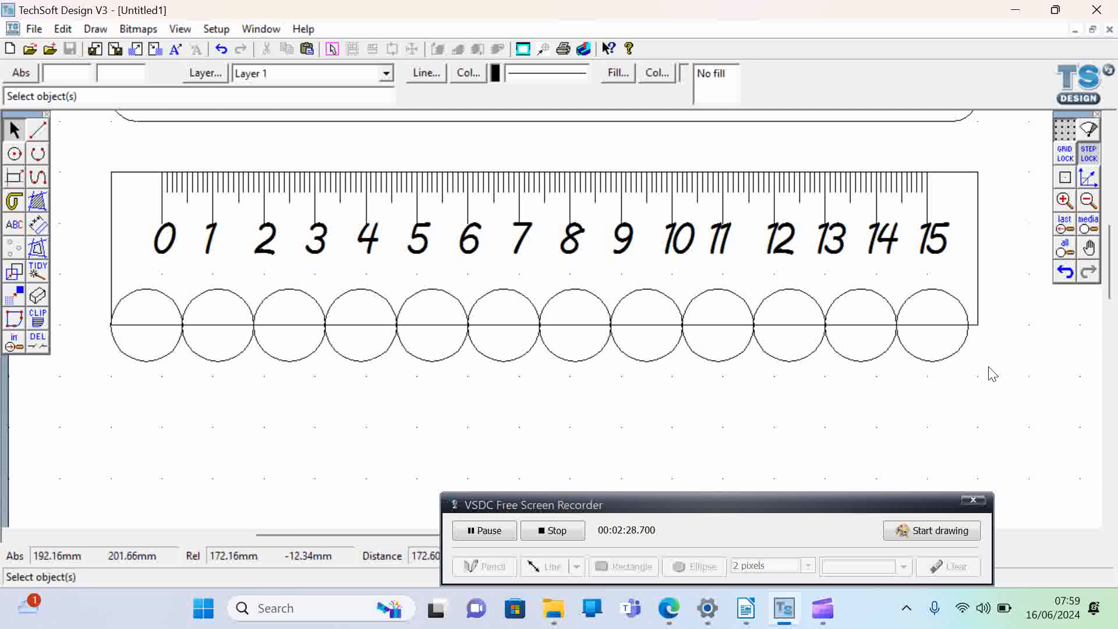
- Select the whole row of twelve circles and stretch it to end exactly at the ruler's right edge
left_click_drag(990, 368, 978, 324)
left_click(100, 289)
left_click(1025, 382)
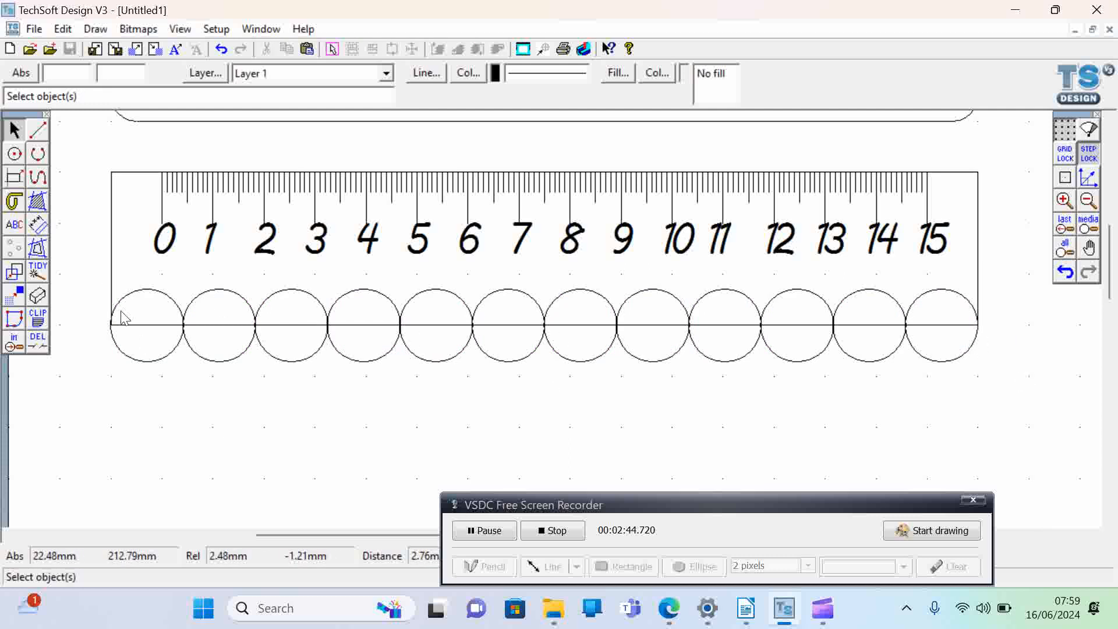
- With the delete-part tool, remove the upper halves of all twelve circles inside the ruler
left_click(38, 350)
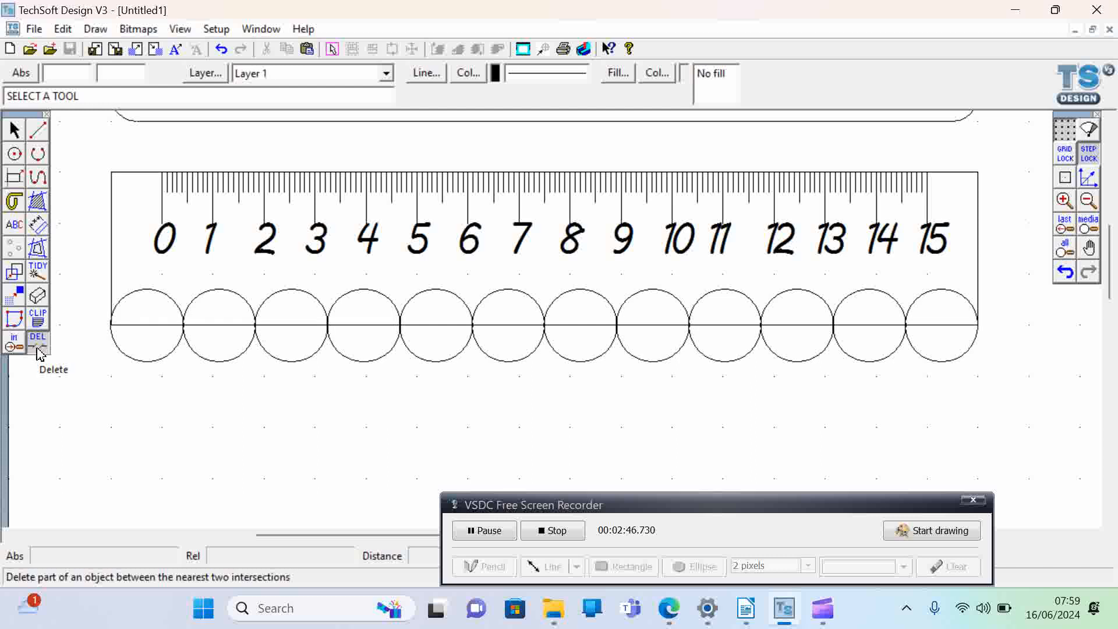
right_click(36, 343)
left_click(62, 344)
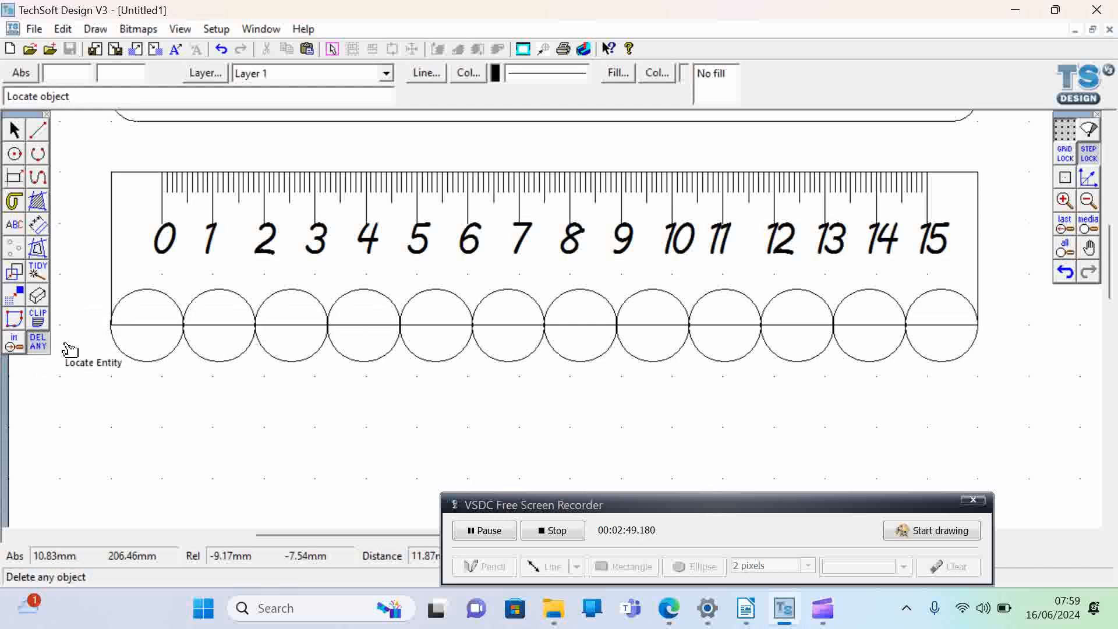
right_click(36, 349)
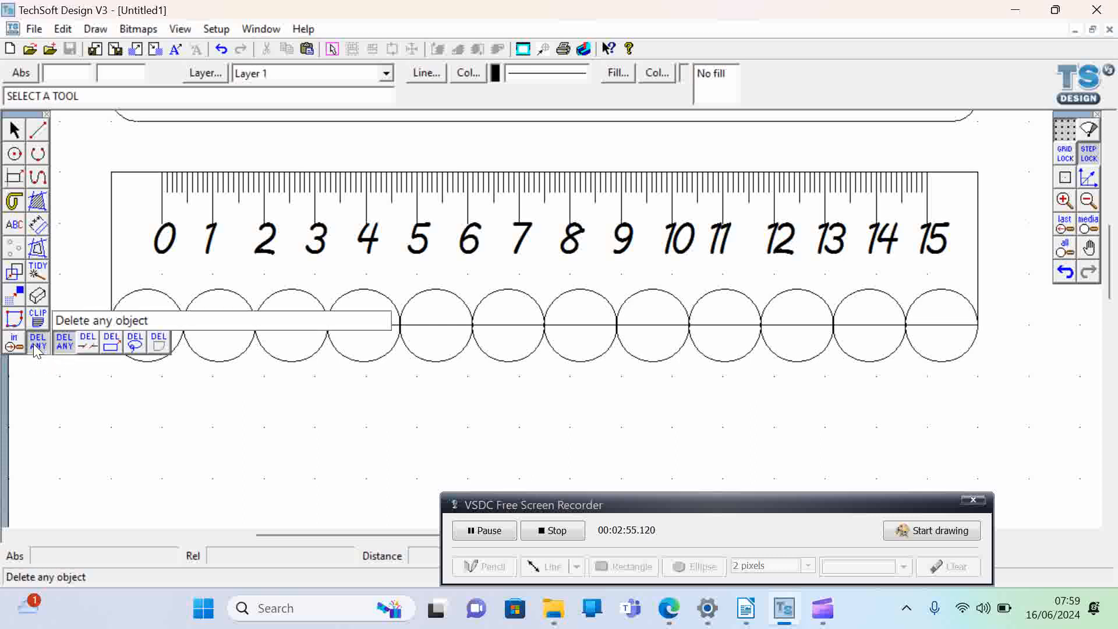
left_click(87, 341)
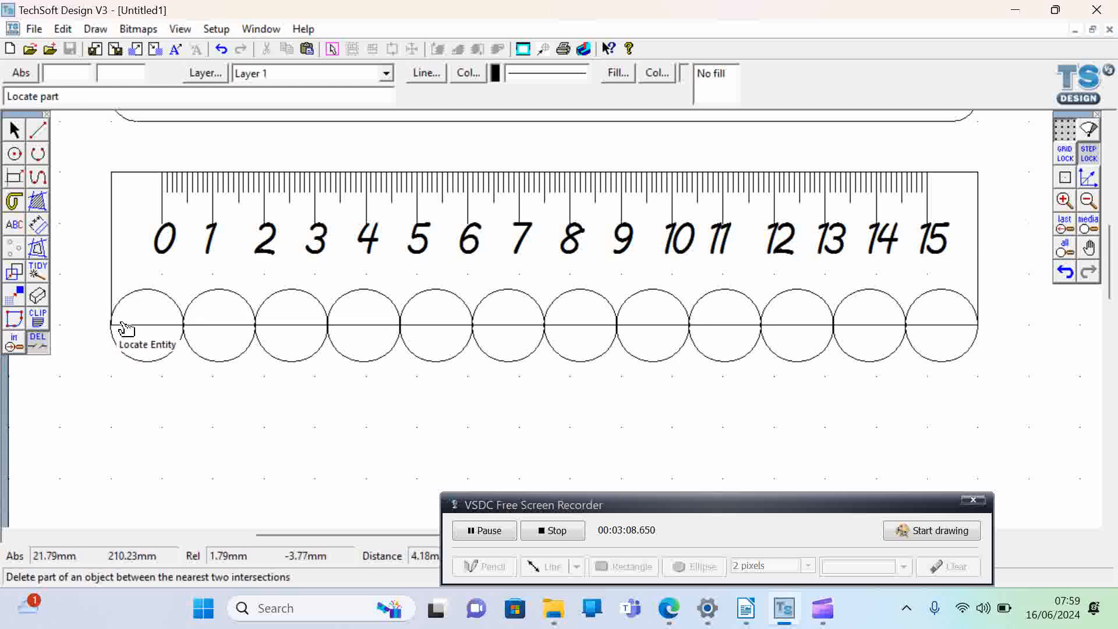
left_click(158, 291)
left_click(242, 295)
left_click(306, 297)
left_click(375, 293)
left_click(428, 292)
left_click(495, 300)
left_click(581, 299)
left_click(667, 300)
left_click(727, 298)
left_click(793, 295)
left_click(873, 298)
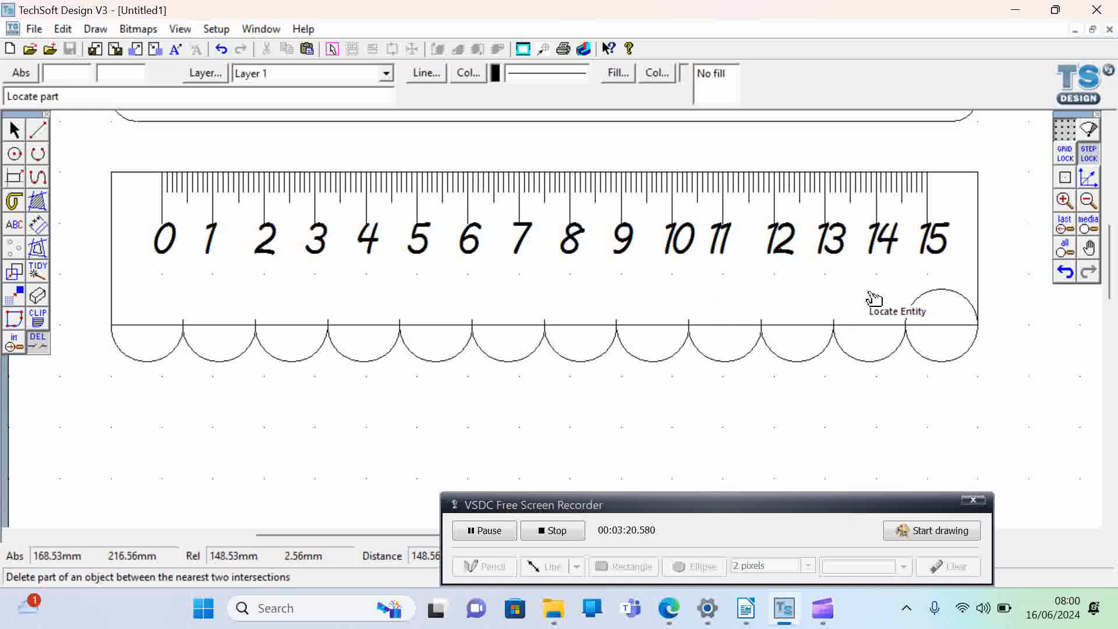
left_click(949, 291)
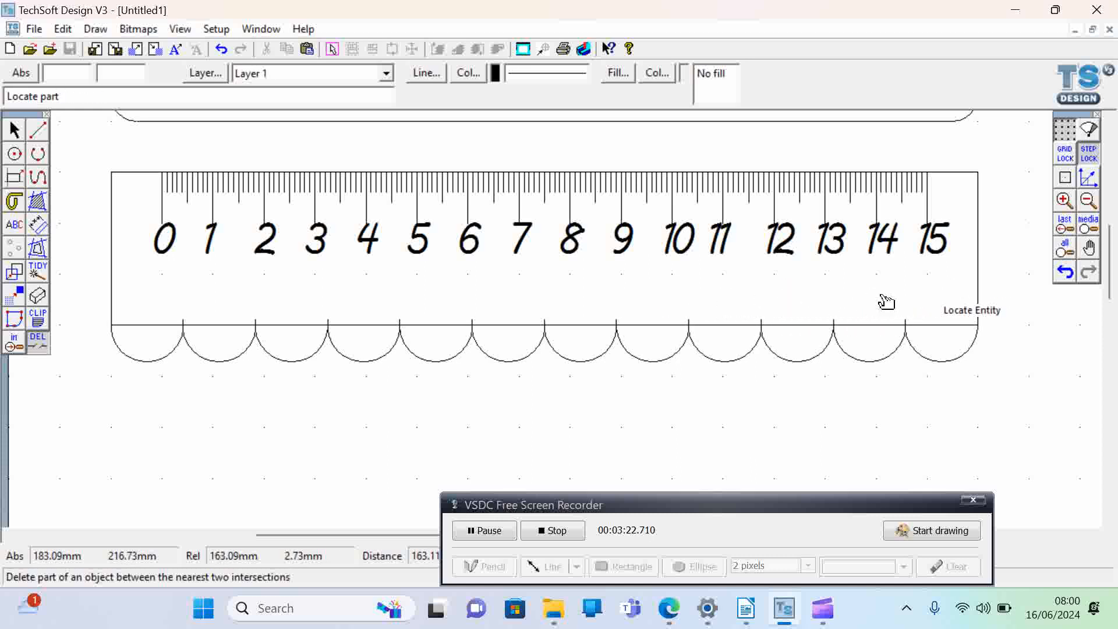
- Delete the straight bottom-edge segments between the circle intersections so only the scalloped outline closes the ruler
left_click(153, 327)
left_click(217, 327)
left_click(294, 325)
left_click(365, 325)
left_click(437, 326)
left_click(507, 326)
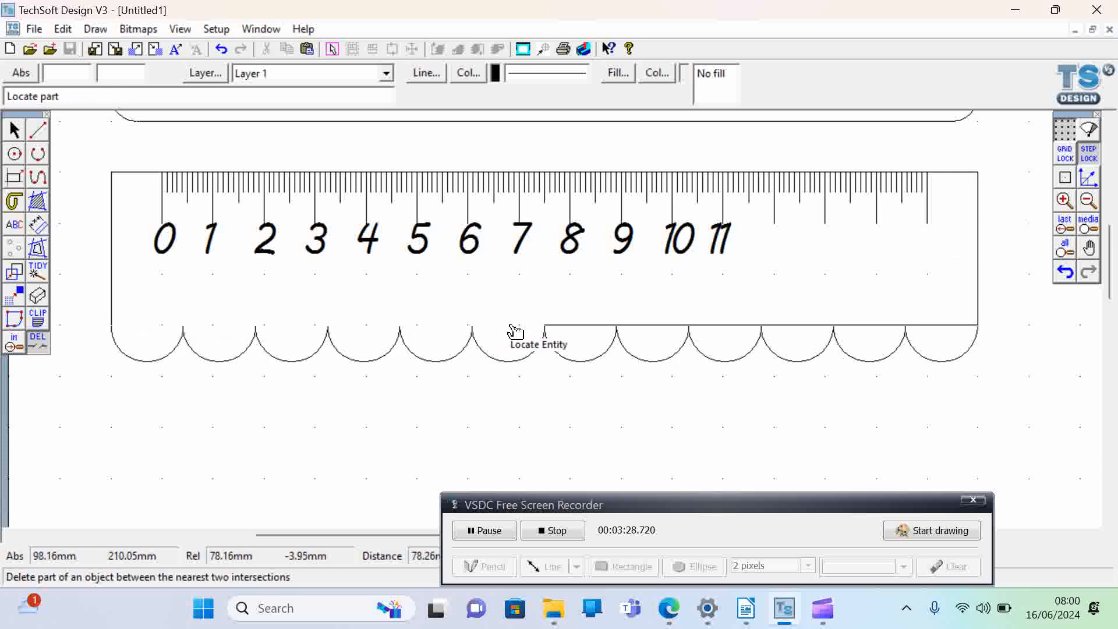
left_click(581, 328)
left_click(646, 327)
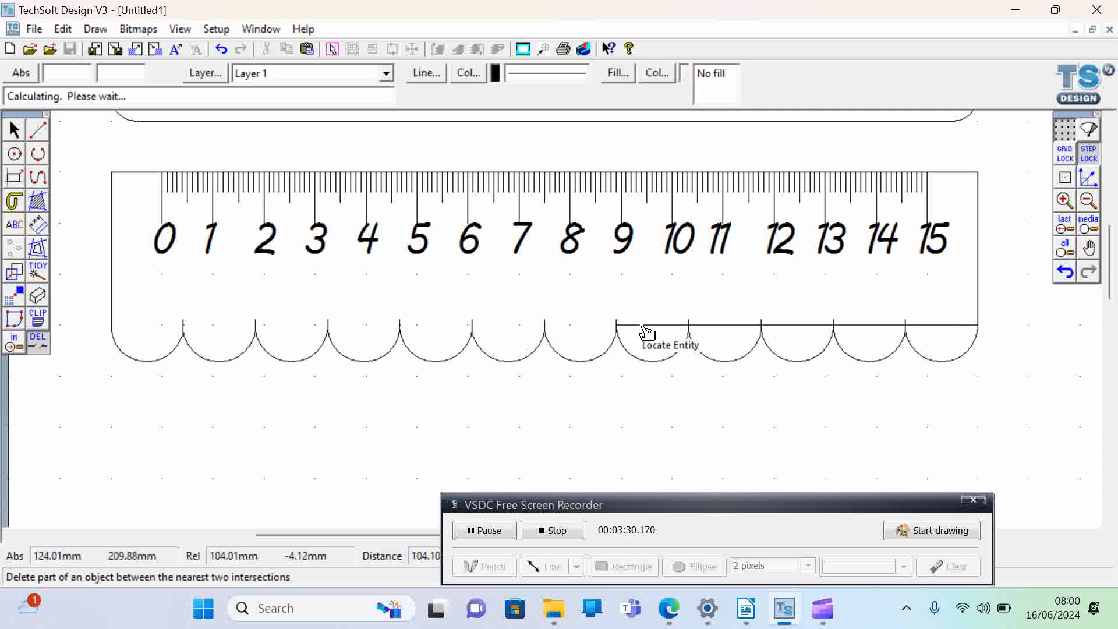
left_click(733, 327)
left_click(848, 326)
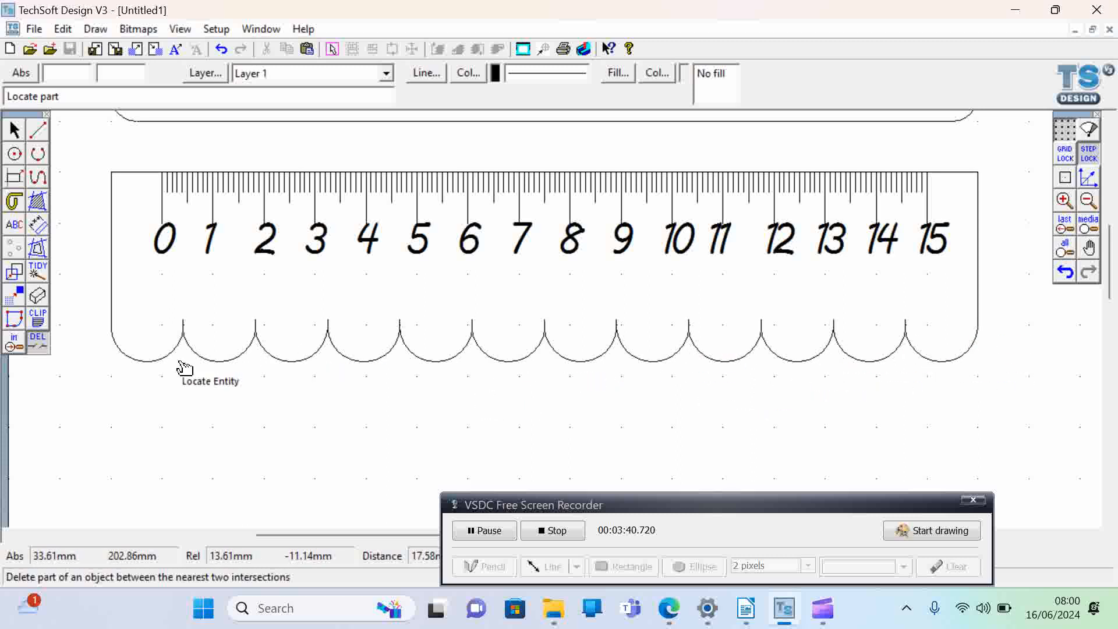
left_click(1086, 204)
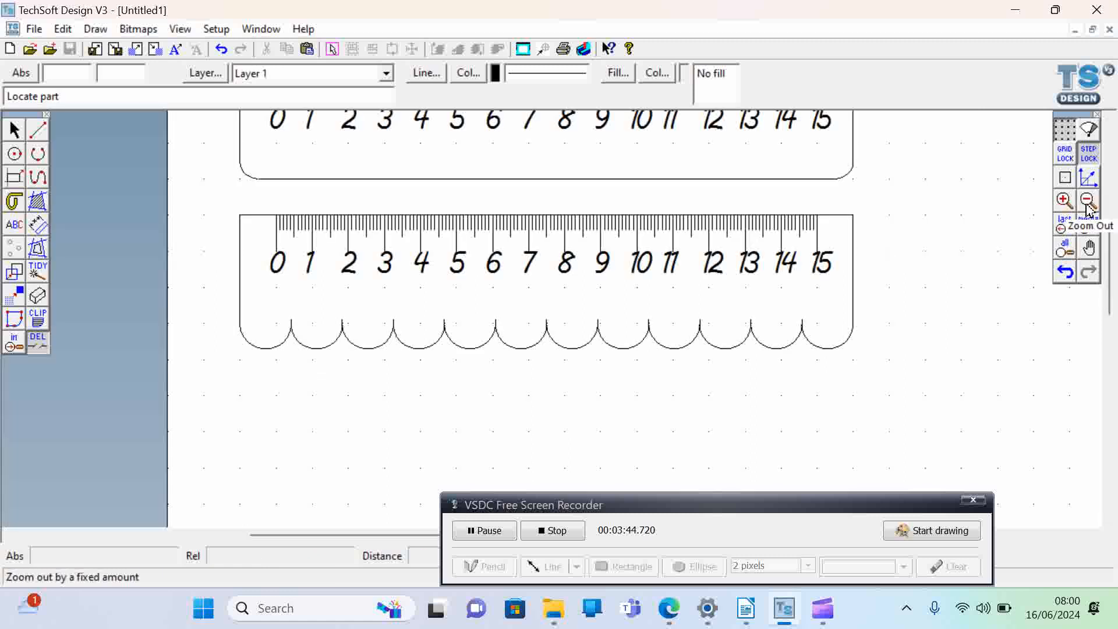